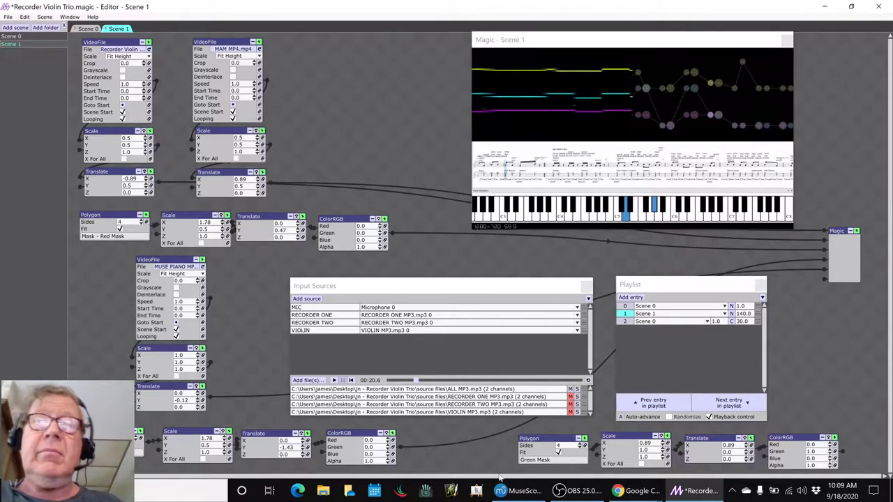
Bring OBS Studio to the front beside the Recorder Violin Trio editor.
{"action": "left_click", "coordinate": [565, 492]}
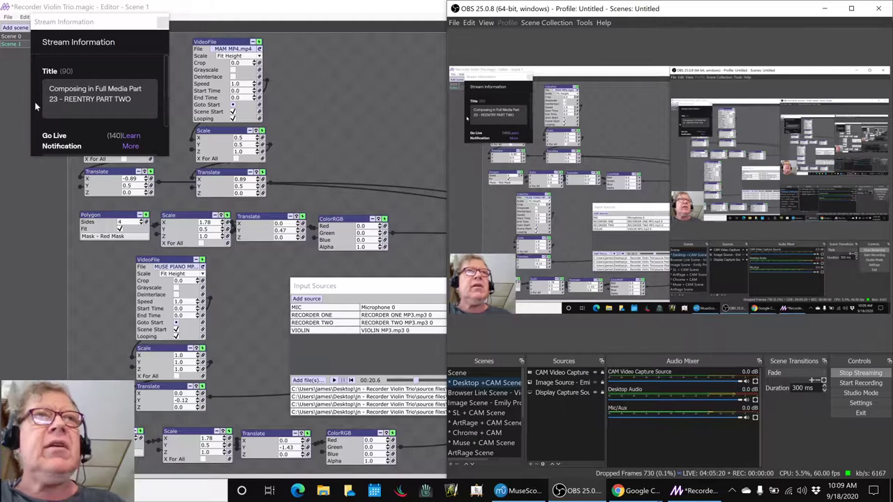
Hide OBS, switch to the Google Sheets notes, and read the 'synch the movies' idea in B31.
{"action": "left_click", "coordinate": [596, 493]}
{"action": "key", "text": "alt+Tab"}
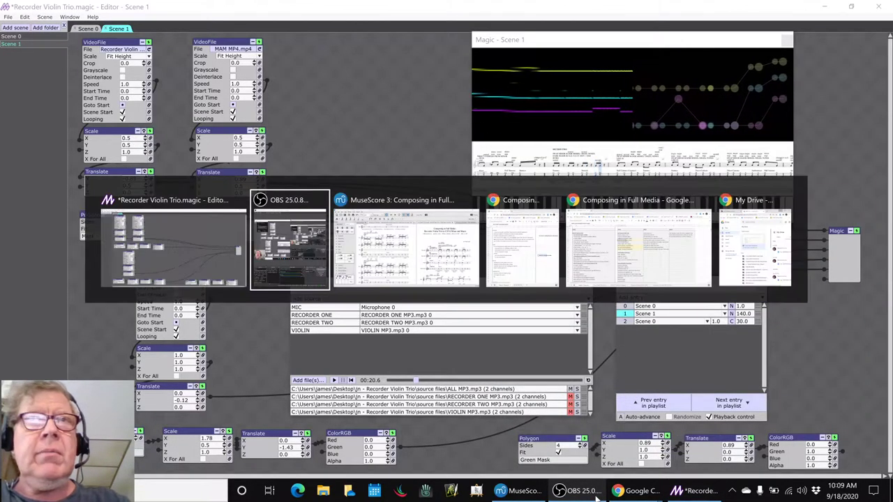
{"action": "key", "text": "alt+Tab"}
{"action": "key", "text": "alt+Tab"}
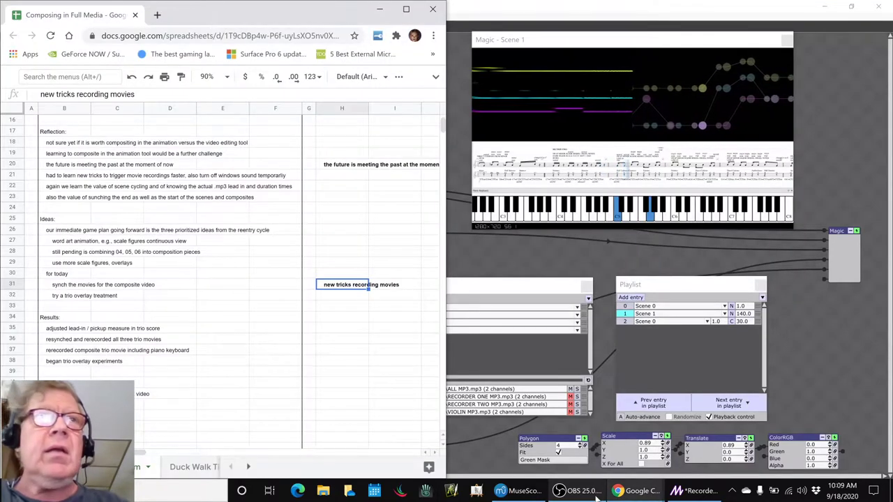
{"action": "left_click", "coordinate": [56, 286]}
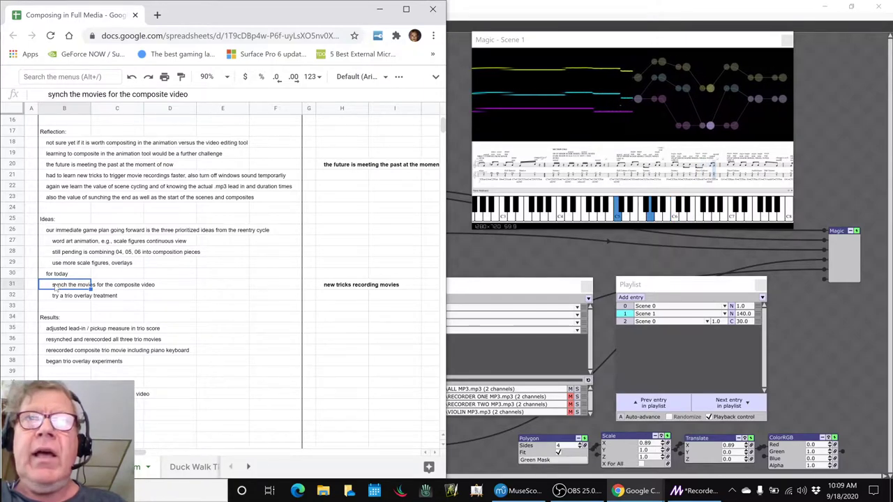
Read the new tricks note in H31, bring OBS back, and return to the lead-in result in B35.
{"action": "left_click", "coordinate": [334, 291]}
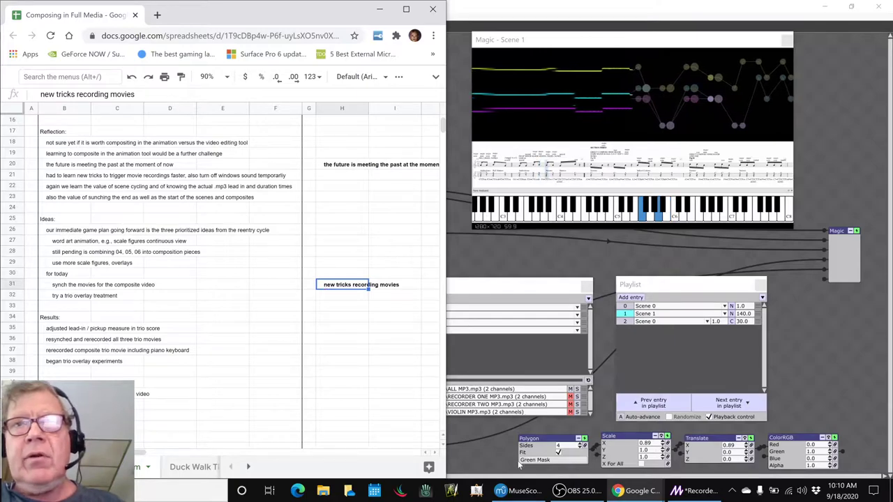
{"action": "left_click", "coordinate": [578, 491]}
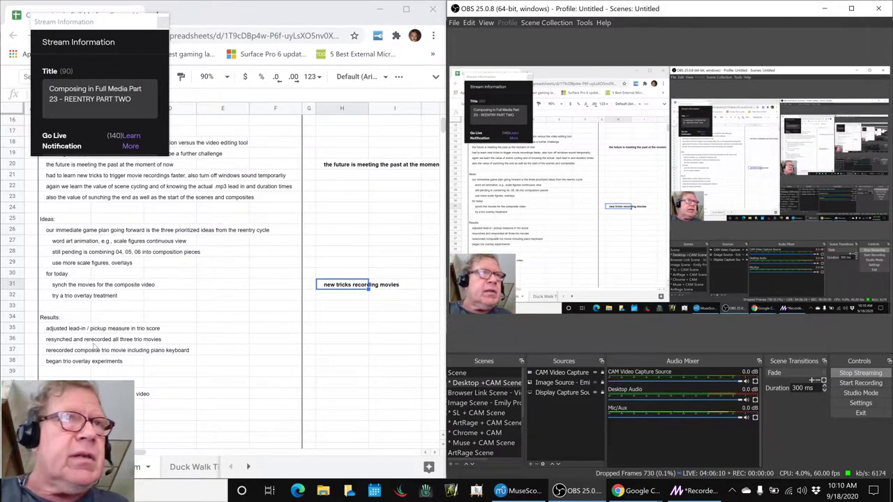
{"action": "left_click", "coordinate": [51, 331]}
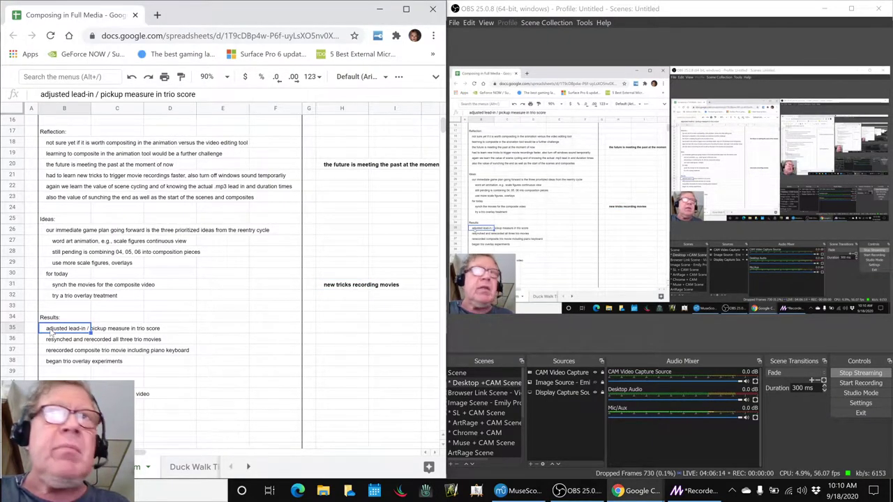
In MuseScore, select the first-measure lead-in rest, then switch back to the Magic trio editor.
{"action": "left_click", "coordinate": [516, 490]}
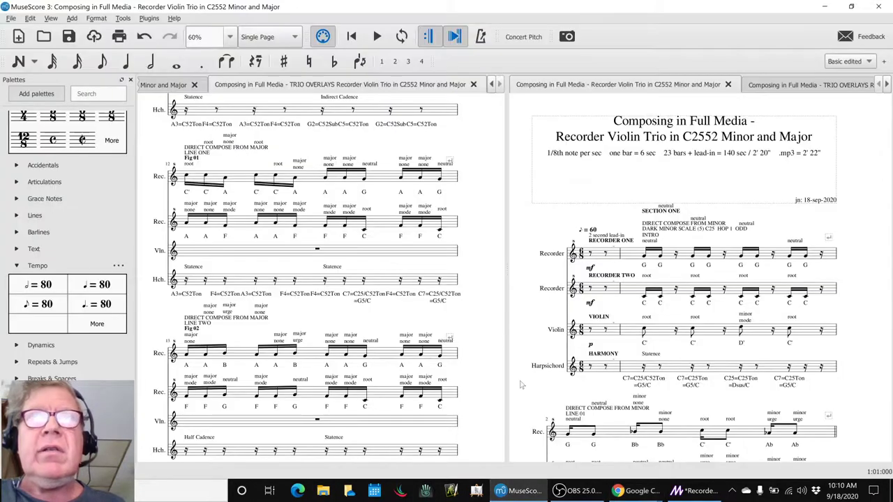
{"action": "left_click", "coordinate": [596, 255]}
{"action": "key", "text": "alt+Tab"}
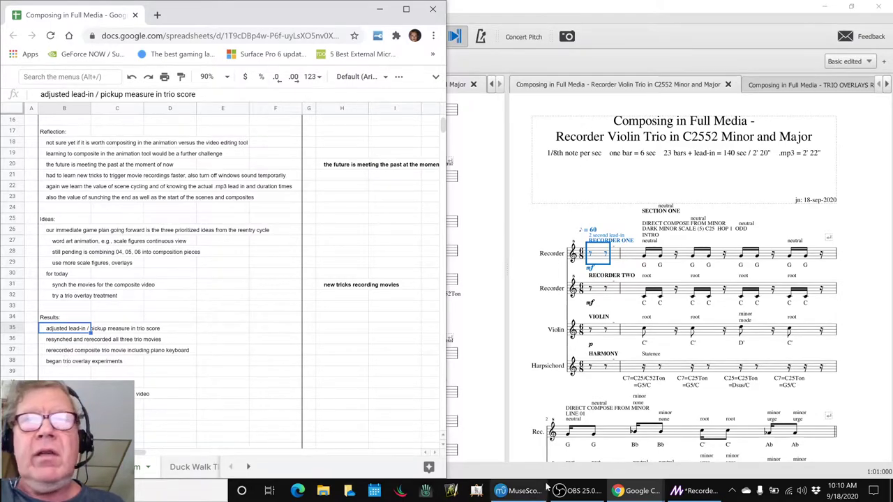
{"action": "left_click", "coordinate": [671, 493]}
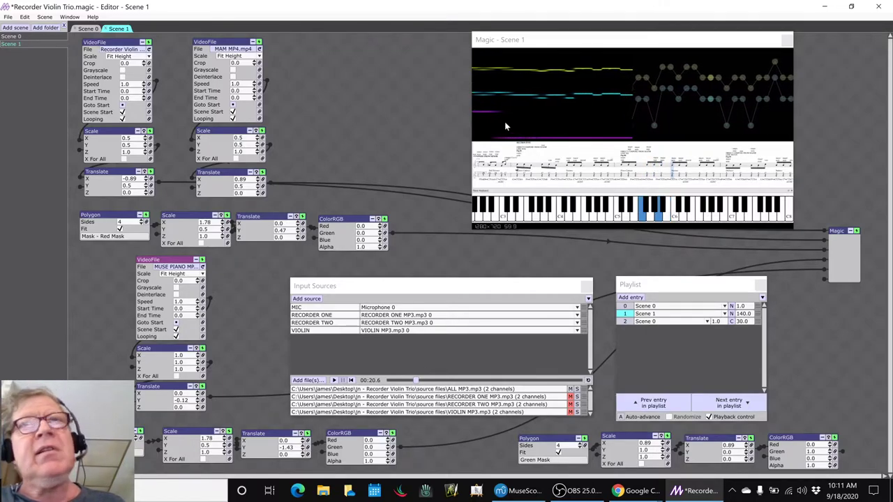
Compare Scene 0 with Scene 1, ending on Scene 1 with notation and keyboard.
{"action": "left_click", "coordinate": [708, 307]}
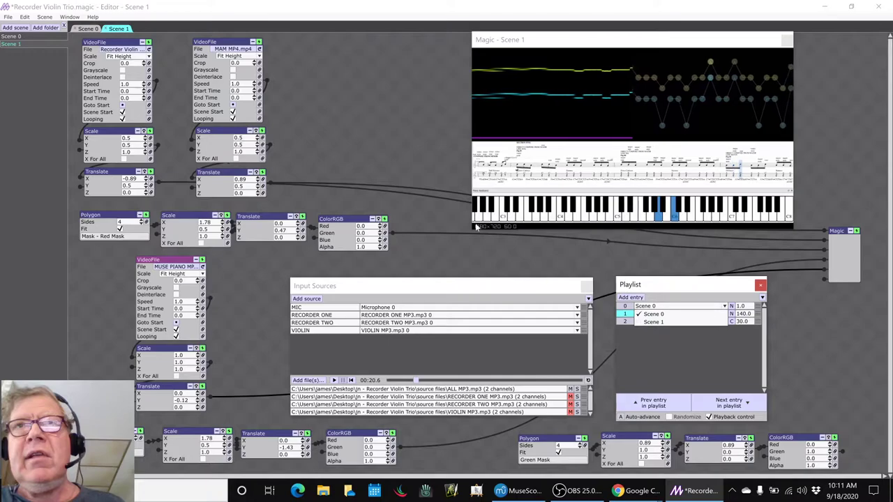
{"action": "left_click", "coordinate": [82, 29]}
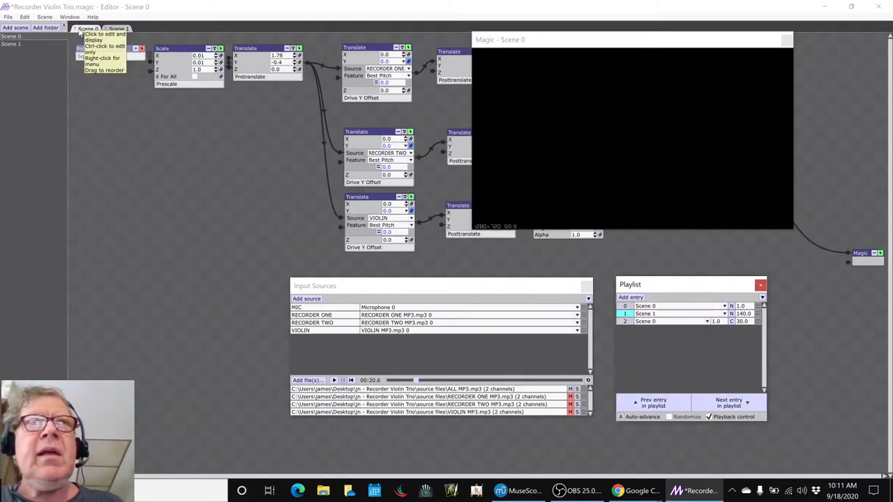
{"action": "left_click", "coordinate": [115, 28]}
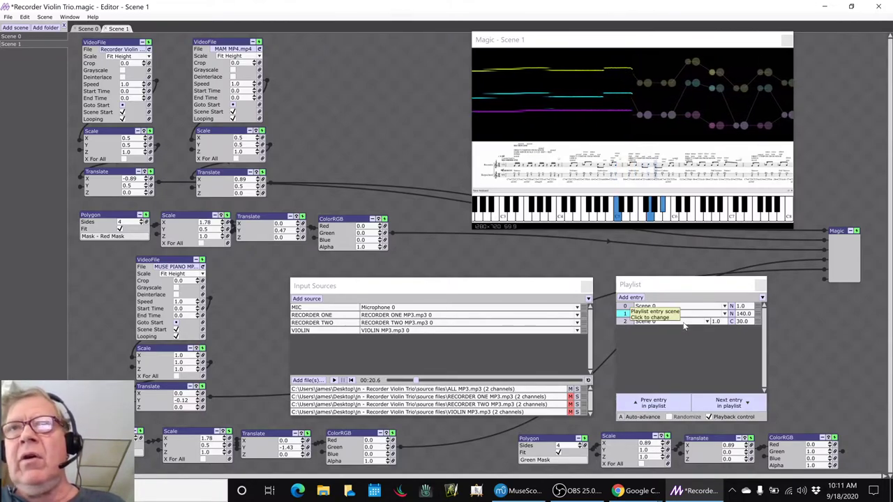
{"action": "left_click", "coordinate": [88, 29]}
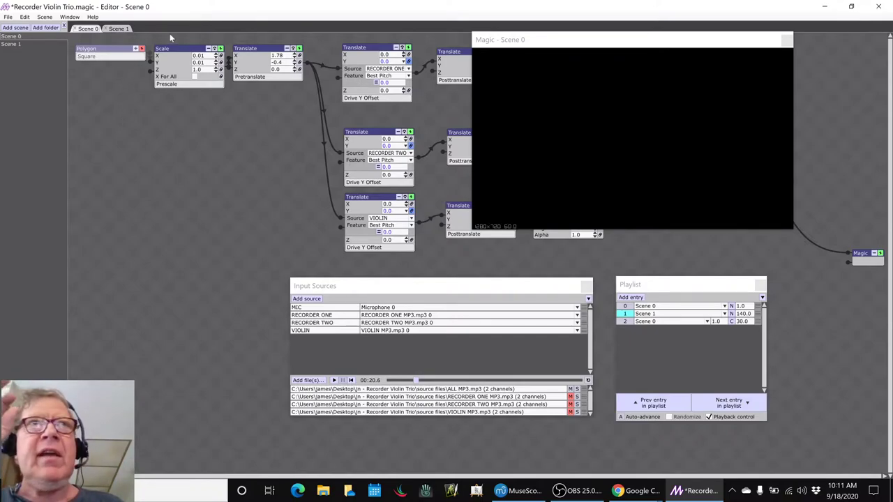
{"action": "left_click", "coordinate": [120, 29]}
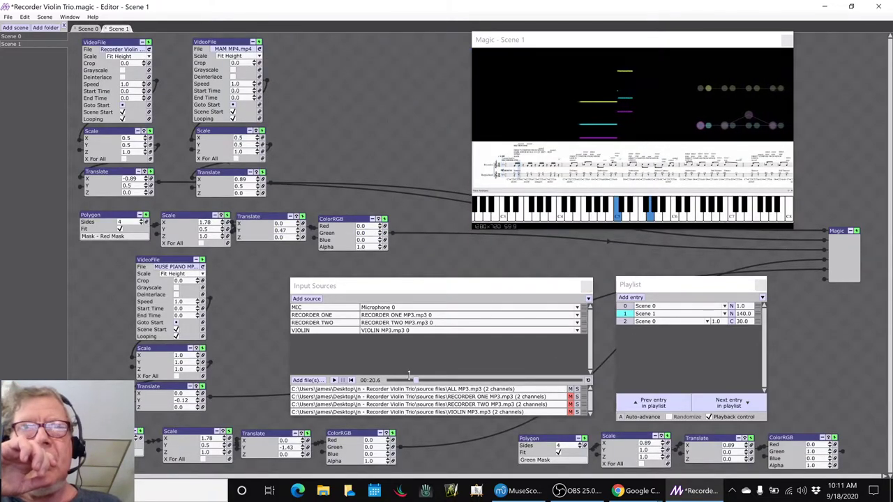
Seek the trio audio from 00:20.6 to 02:16.6, then switch to the Sheets notes.
{"action": "left_click_drag", "start_coordinate": [409, 377], "coordinate": [564, 381]}
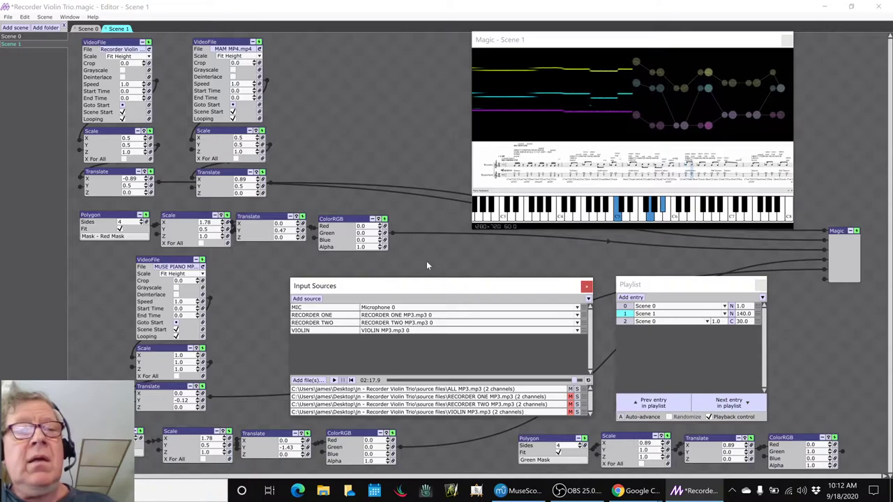
{"action": "key", "text": "alt+Tab"}
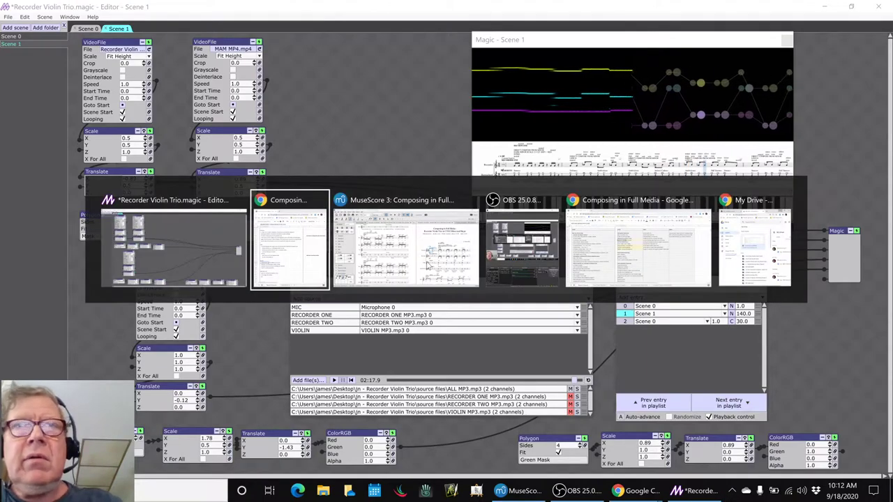
{"action": "key", "text": "Tab"}
{"action": "key", "text": "Tab"}
{"action": "key", "text": "Tab"}
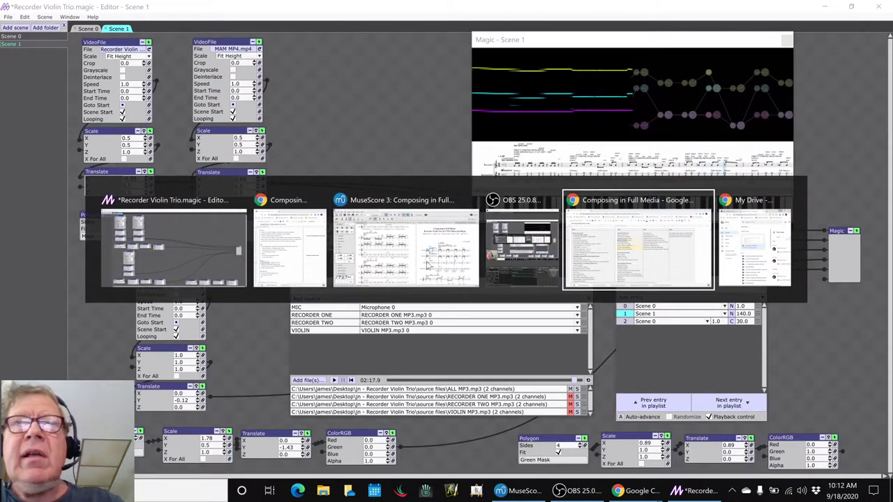
{"action": "key", "text": "Tab"}
{"action": "key", "text": "Tab"}
{"action": "key", "text": "Tab"}
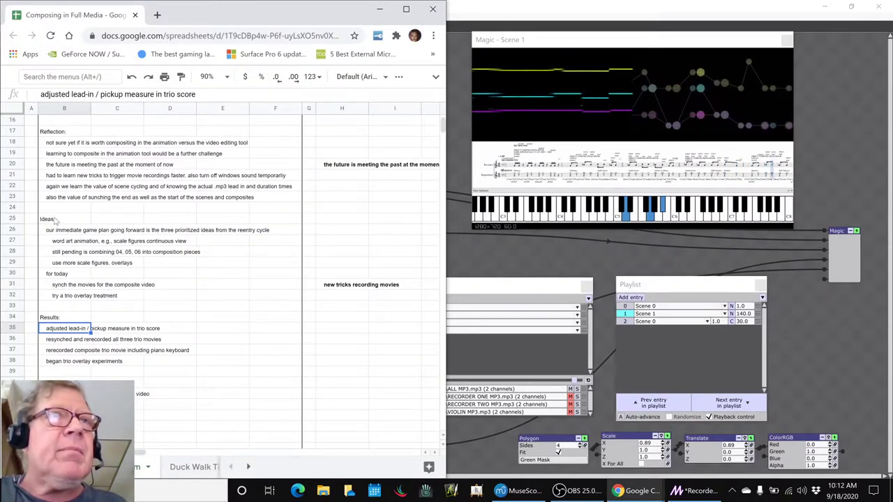
Read Ideas B26–B29 (game plan, word art animation, combining, more scale figures), then switch notes windows.
{"action": "left_click", "coordinate": [56, 232]}
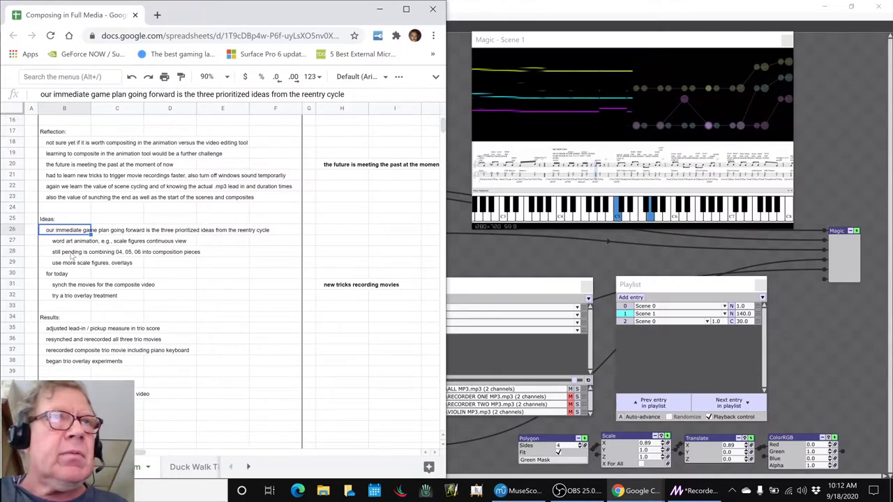
{"action": "left_click", "coordinate": [71, 245]}
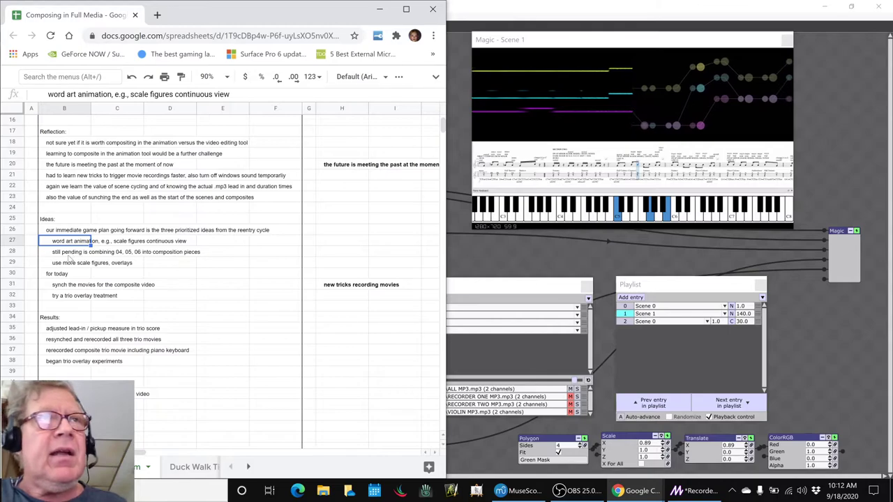
{"action": "left_click", "coordinate": [68, 255]}
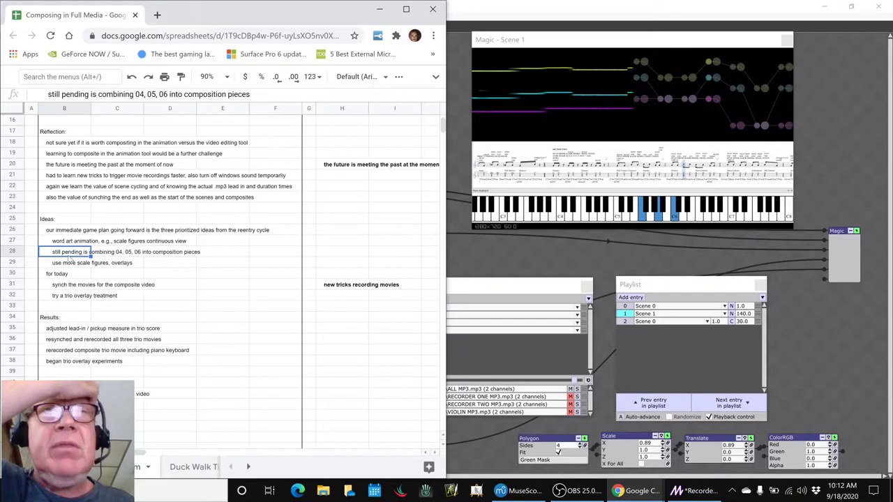
{"action": "left_click", "coordinate": [67, 265]}
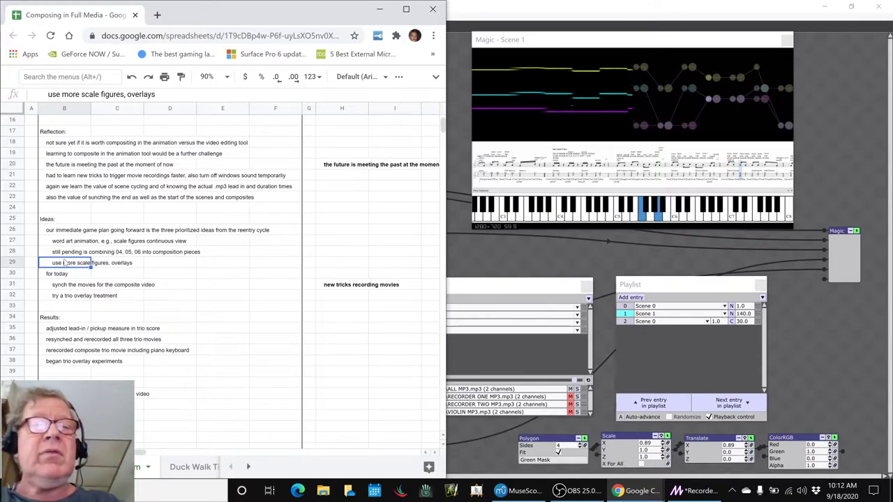
{"action": "key", "text": "alt+Tab"}
{"action": "key", "text": "alt+Tab"}
{"action": "key", "text": "alt+Tab"}
{"action": "key", "text": "alt+Tab"}
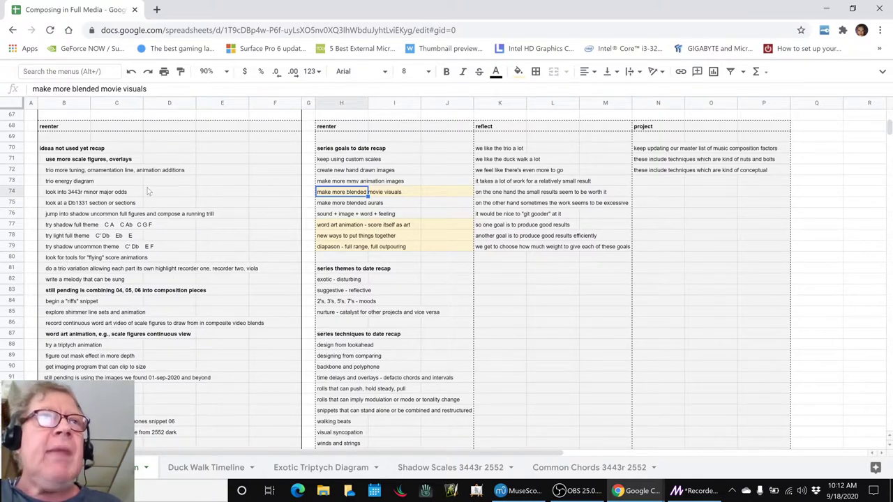
Check the recap rows for more scale figures, pending combining (B83) and word art animation (B87).
{"action": "left_click", "coordinate": [100, 159]}
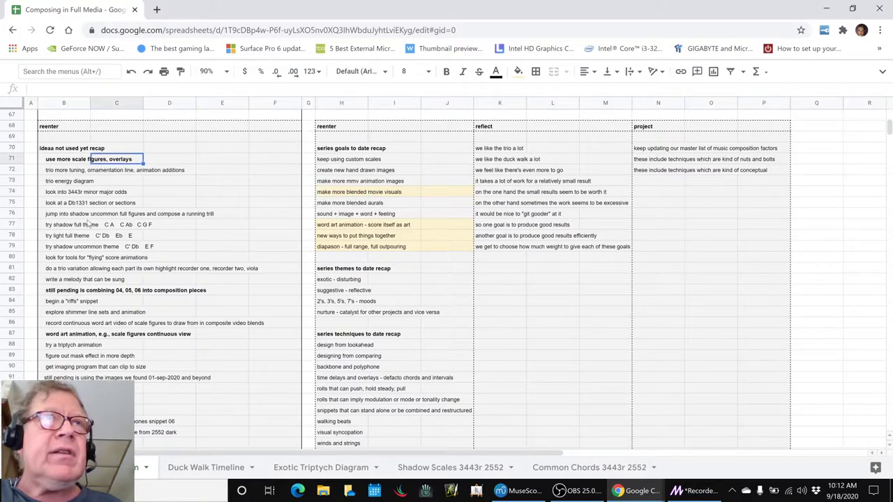
{"action": "left_click", "coordinate": [60, 293]}
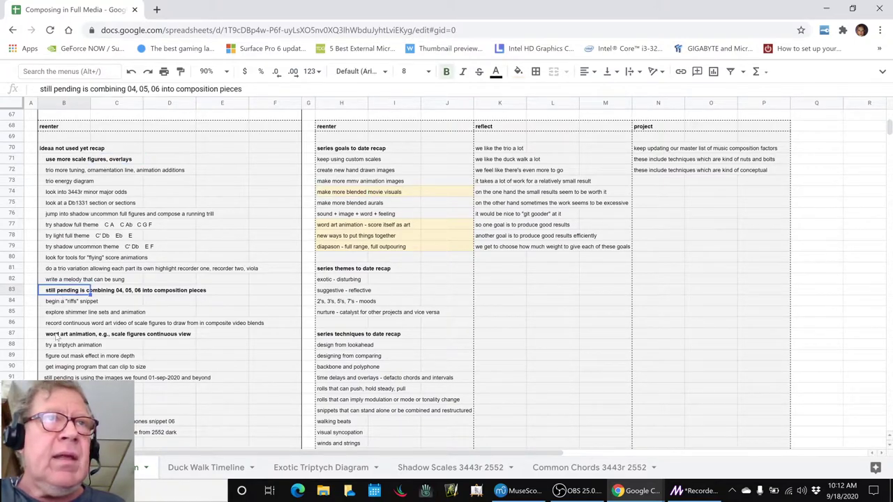
{"action": "left_click", "coordinate": [57, 335]}
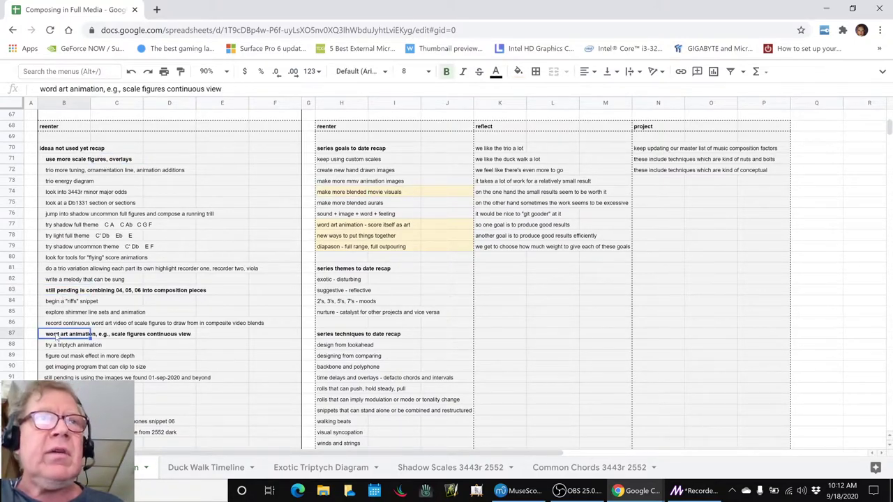
Read the series goals in H74, H77, H78 and H79, then return to the Magic editor.
{"action": "left_click", "coordinate": [361, 193]}
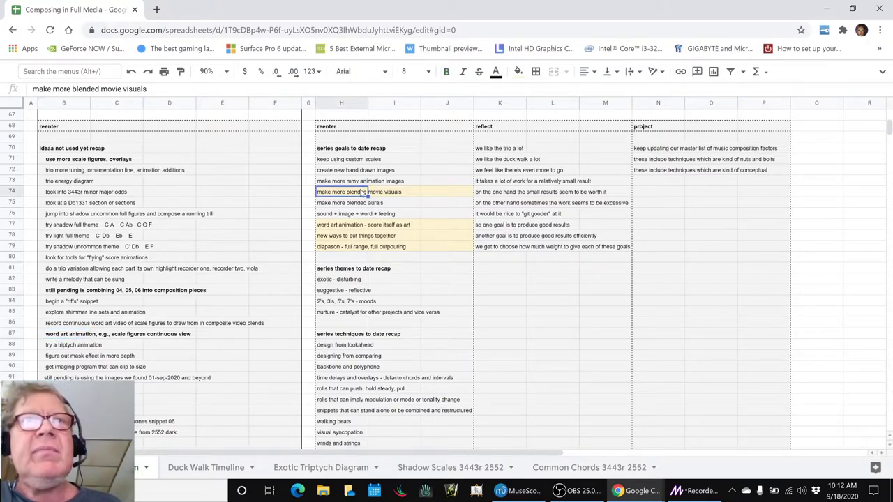
{"action": "left_click", "coordinate": [349, 226]}
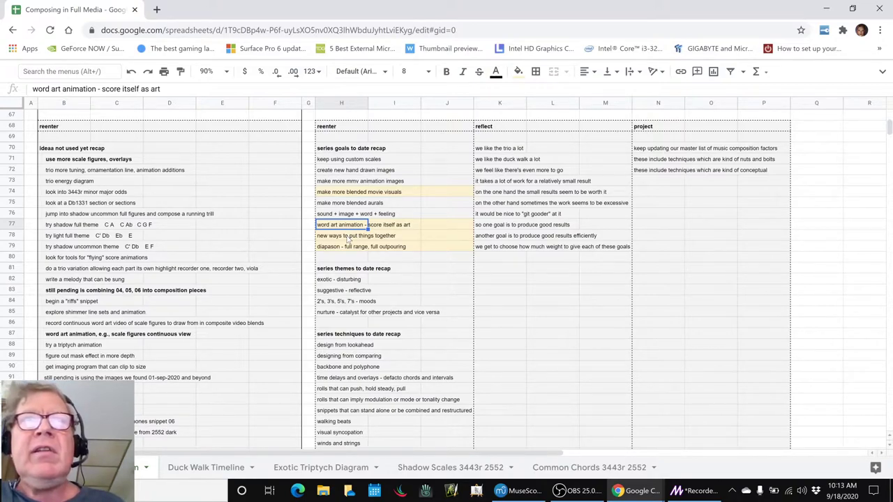
{"action": "left_click", "coordinate": [344, 238]}
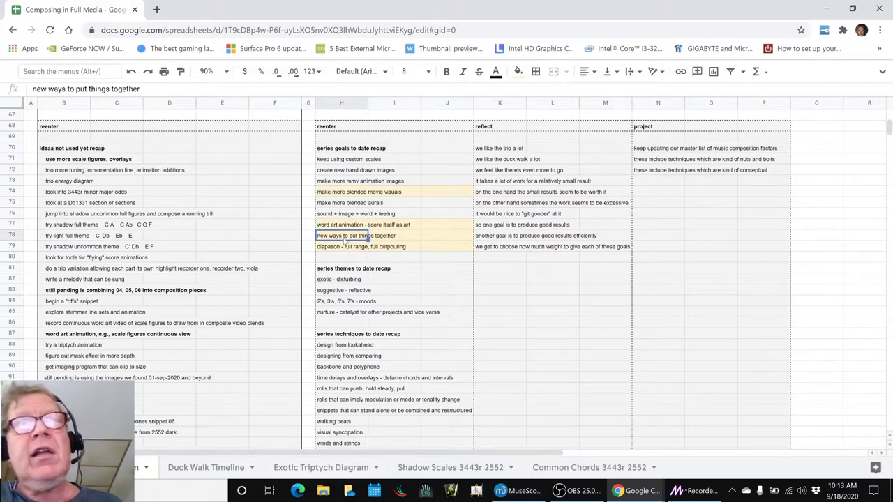
{"action": "left_click", "coordinate": [339, 249]}
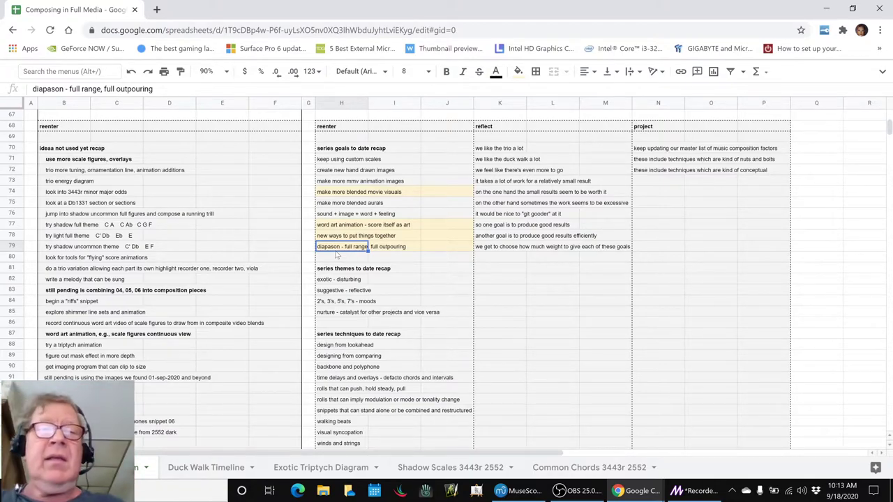
{"action": "key", "text": "alt+Tab"}
{"action": "key", "text": "alt+Tab"}
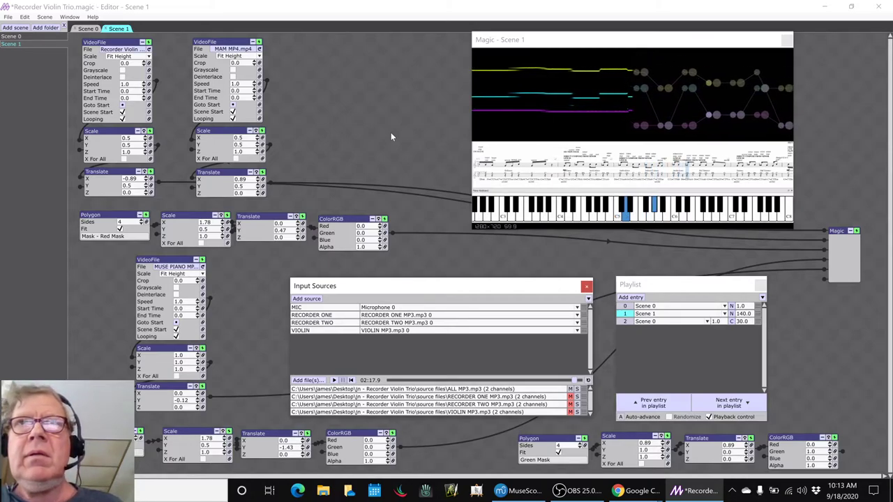
Browse File Explorer to Desktop > jn - Recorder Violin Trio > source files, then back up one level.
{"action": "mouse_move", "coordinate": [571, 494]}
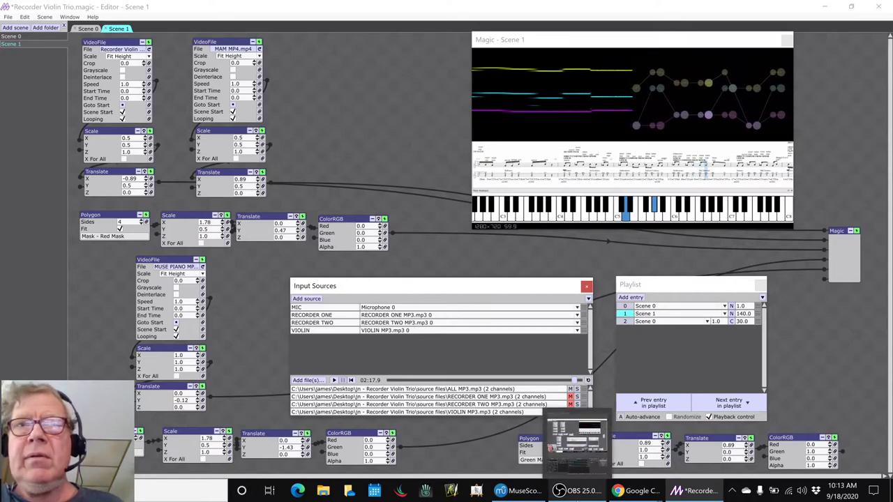
{"action": "left_click", "coordinate": [323, 492]}
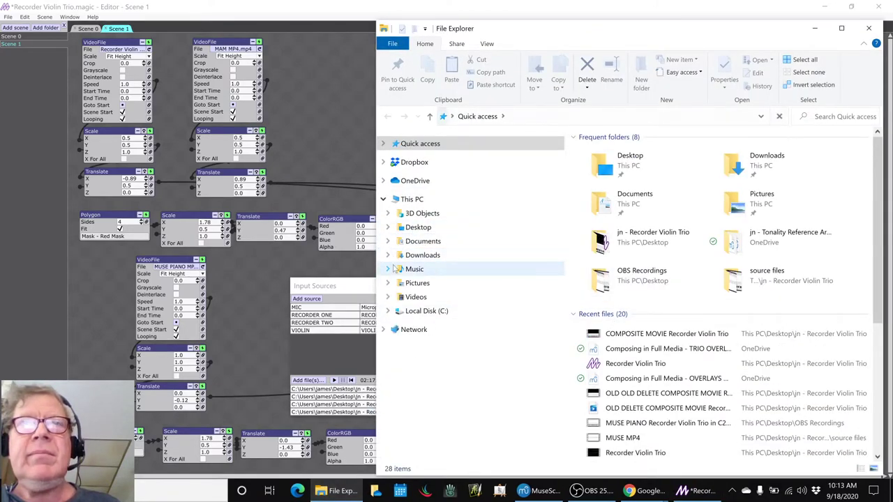
{"action": "left_click", "coordinate": [388, 227]}
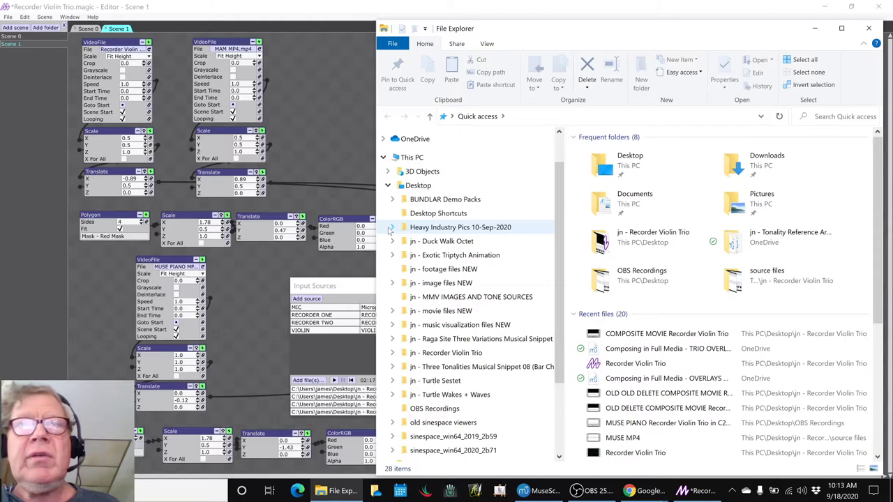
{"action": "left_click", "coordinate": [392, 353]}
{"action": "left_click", "coordinate": [428, 366]}
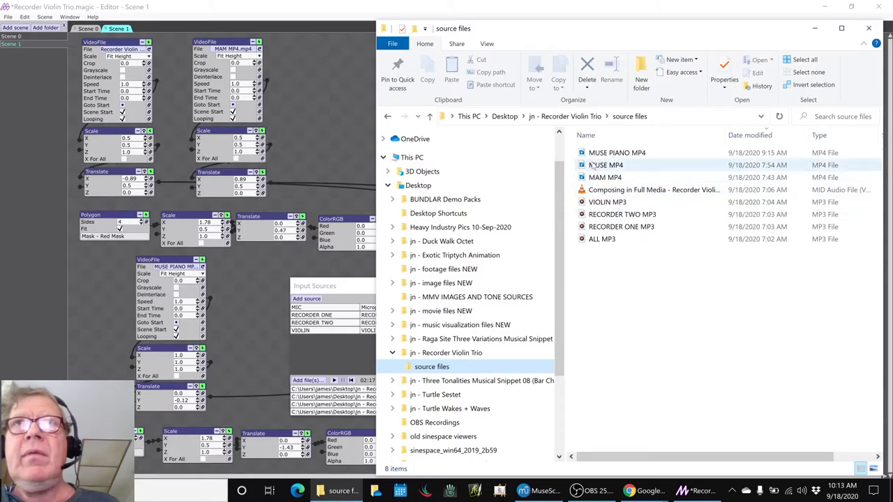
{"action": "left_click", "coordinate": [565, 116]}
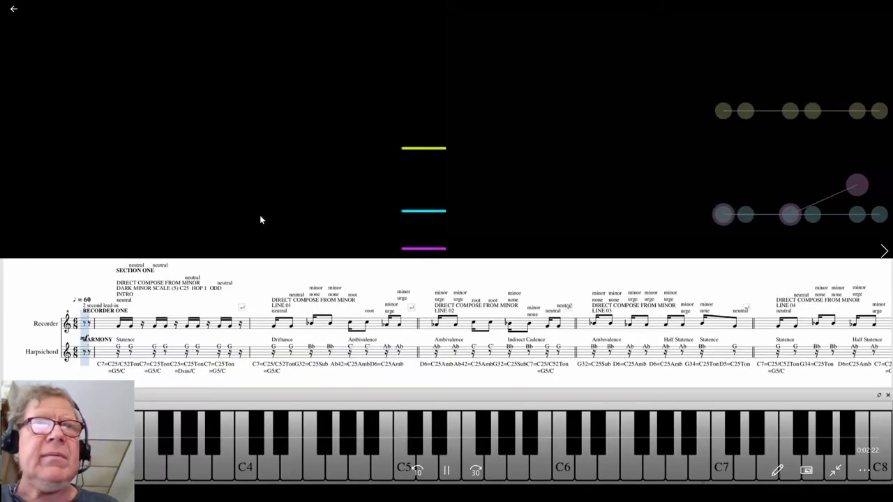
Pause the composite movie, window it over the Magic editor, and scrub near its 0:02:22 end.
{"action": "left_click", "coordinate": [260, 215]}
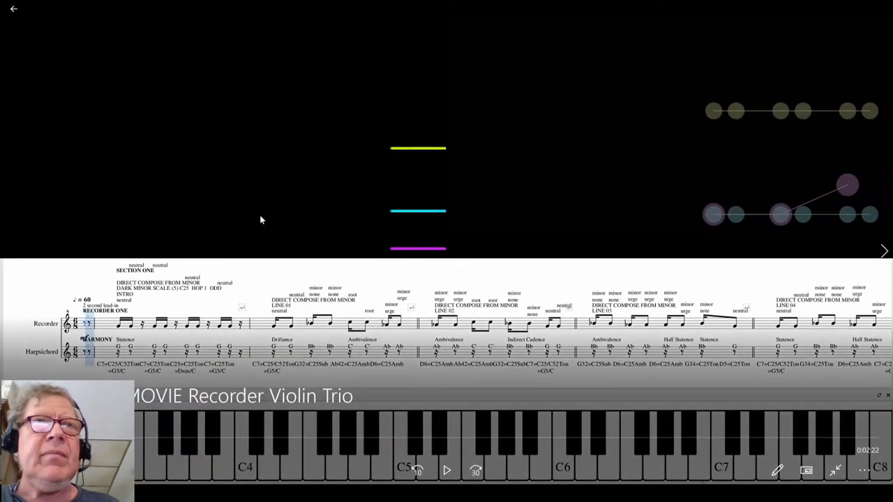
{"action": "left_click", "coordinate": [836, 472]}
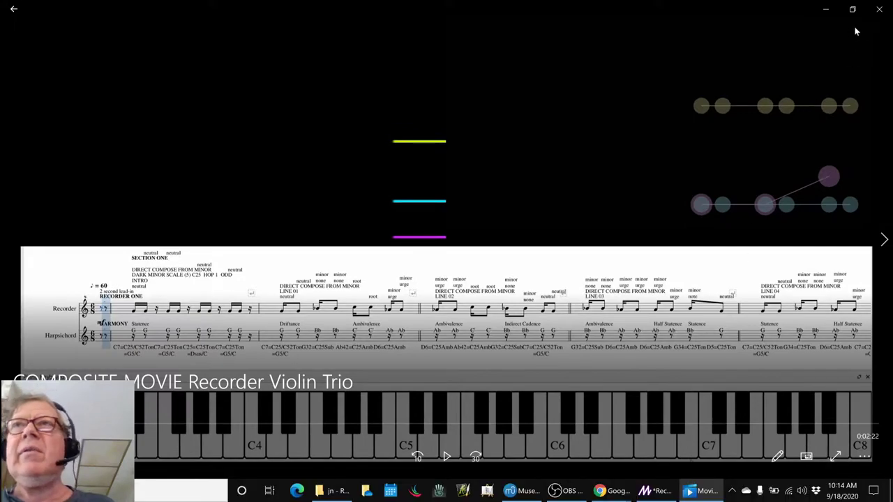
{"action": "left_click_drag", "start_coordinate": [51, 8], "coordinate": [397, 130]}
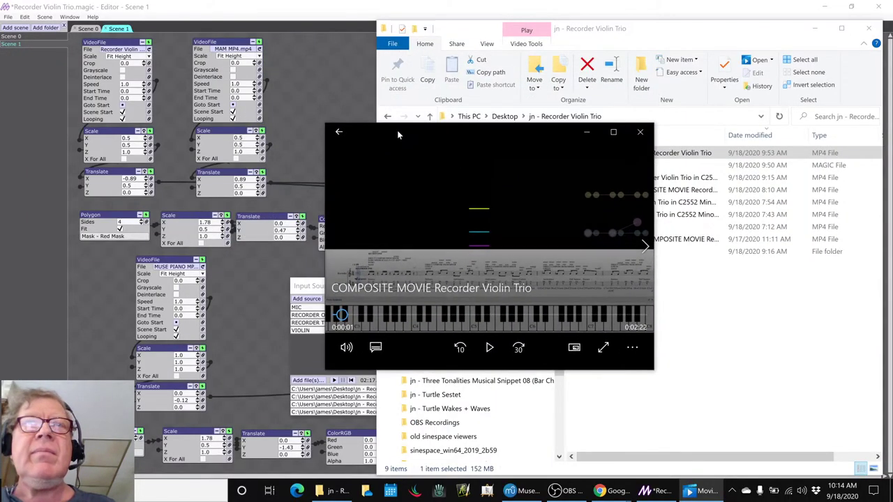
{"action": "left_click", "coordinate": [814, 29]}
{"action": "left_click_drag", "start_coordinate": [508, 135], "coordinate": [652, 29]}
{"action": "left_click_drag", "start_coordinate": [494, 210], "coordinate": [751, 216]}
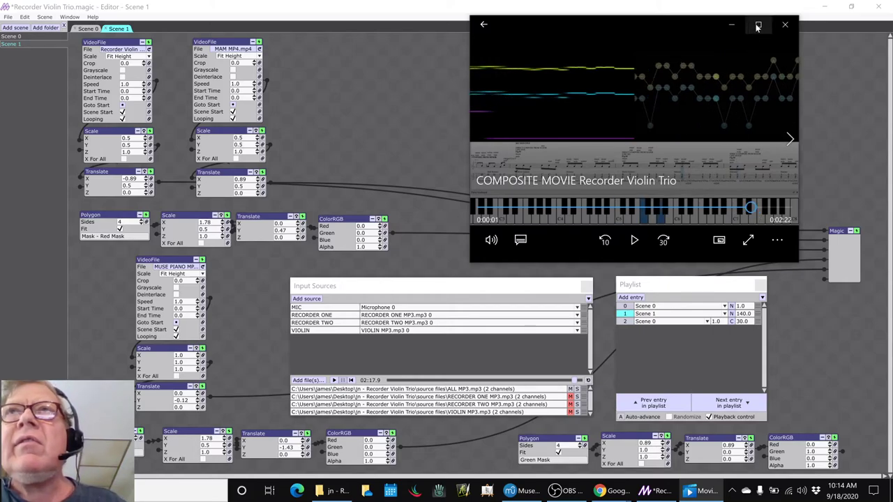
Move the player aside, play the movie from 2:04, and dismiss the meeting reminder popup.
{"action": "left_click", "coordinate": [758, 26]}
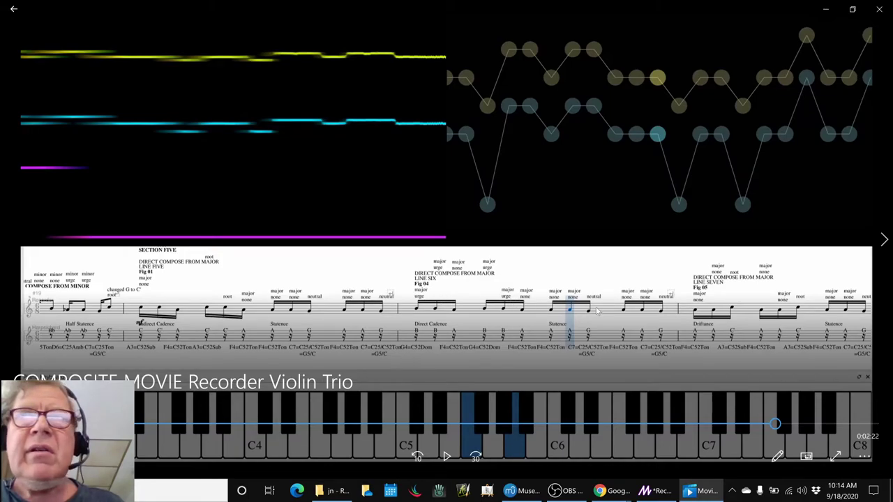
{"action": "left_click", "coordinate": [851, 10]}
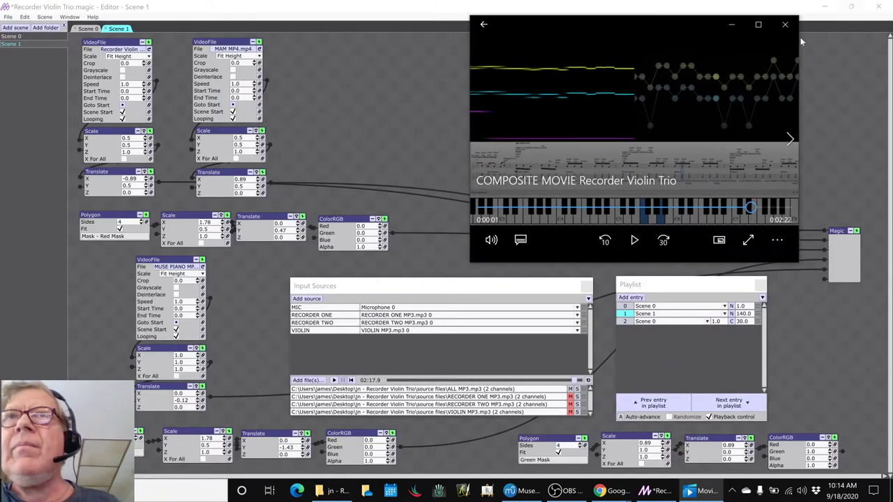
{"action": "left_click_drag", "start_coordinate": [682, 29], "coordinate": [557, 60]}
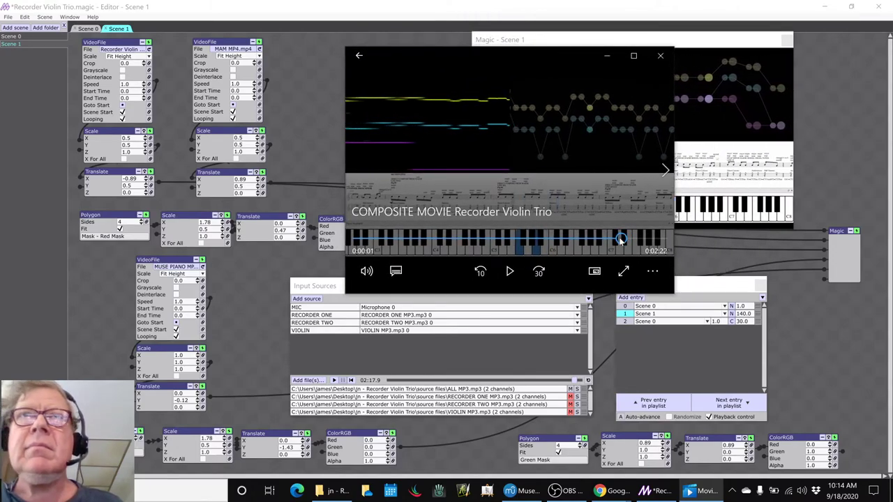
{"action": "key", "text": "space"}
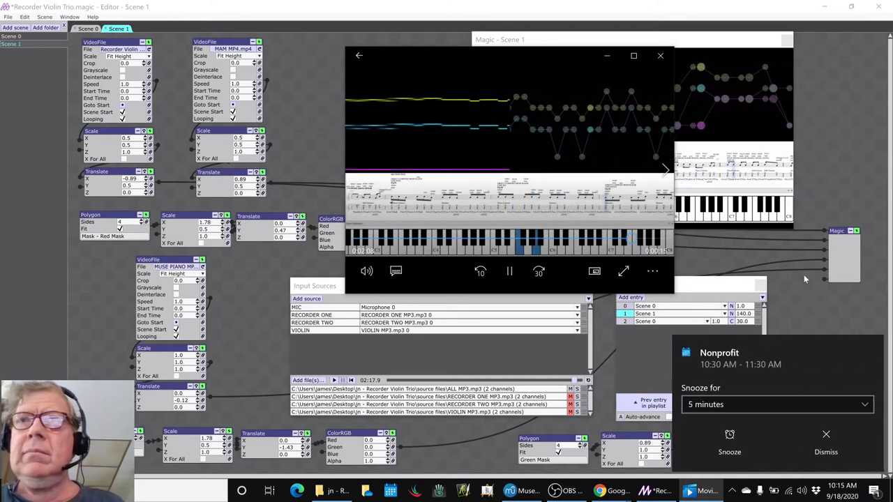
{"action": "left_click", "coordinate": [825, 441]}
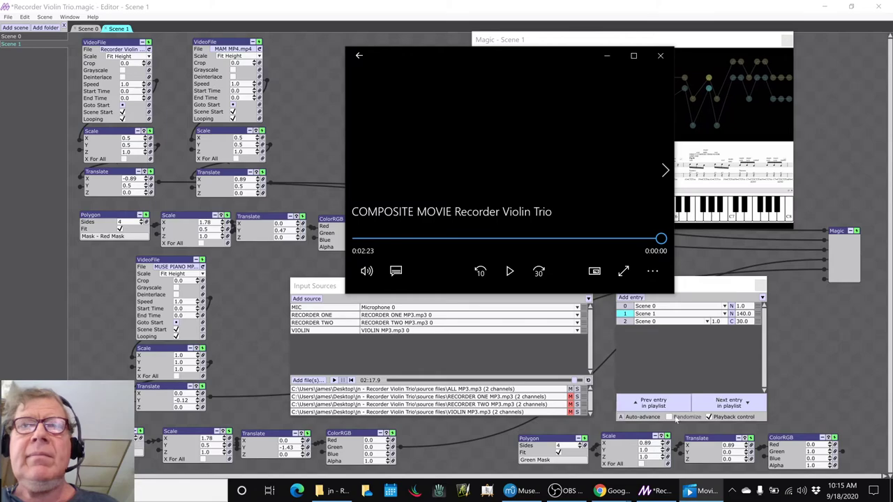
Switch to the Sheets notes, read cell B41, and scroll down to the Ideas Next Time entries.
{"action": "mouse_move", "coordinate": [362, 481]}
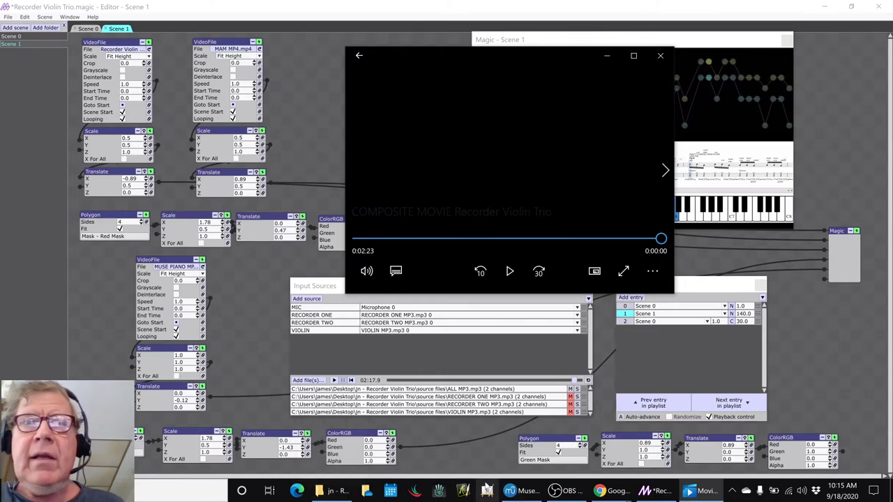
{"action": "mouse_move", "coordinate": [596, 494]}
{"action": "key", "text": "alt+Tab"}
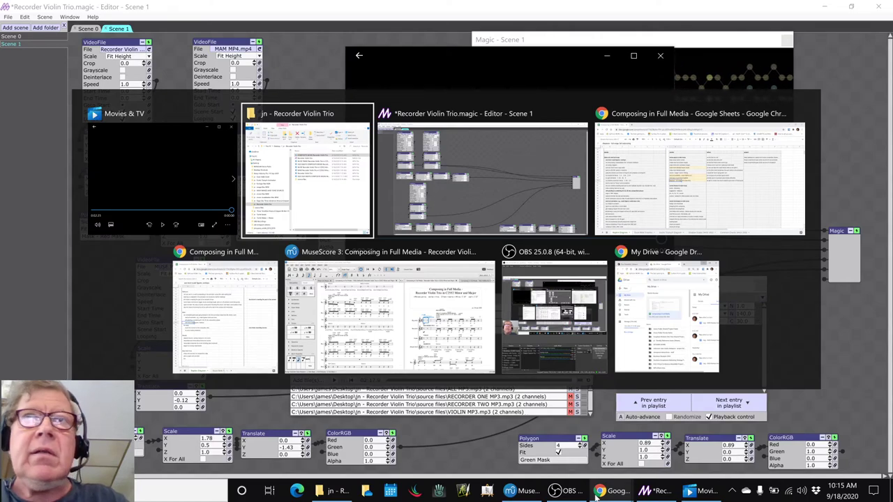
{"action": "key", "text": "Tab"}
{"action": "key", "text": "Tab"}
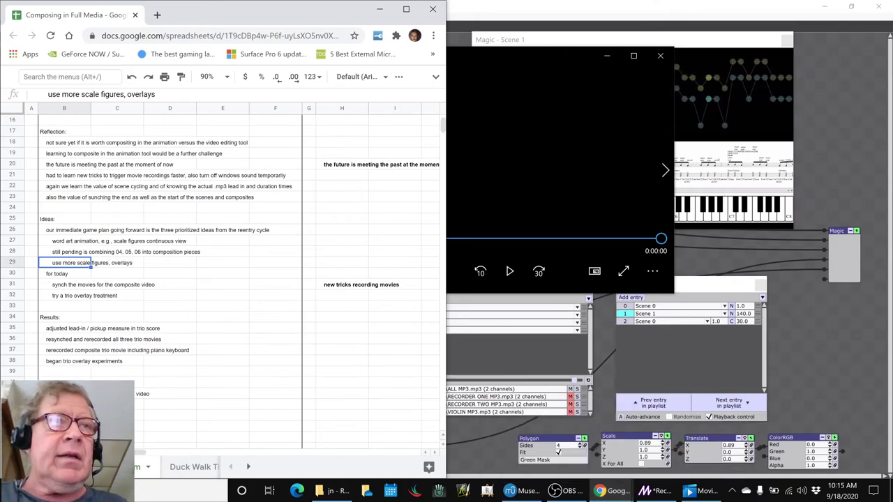
{"action": "left_click", "coordinate": [64, 394]}
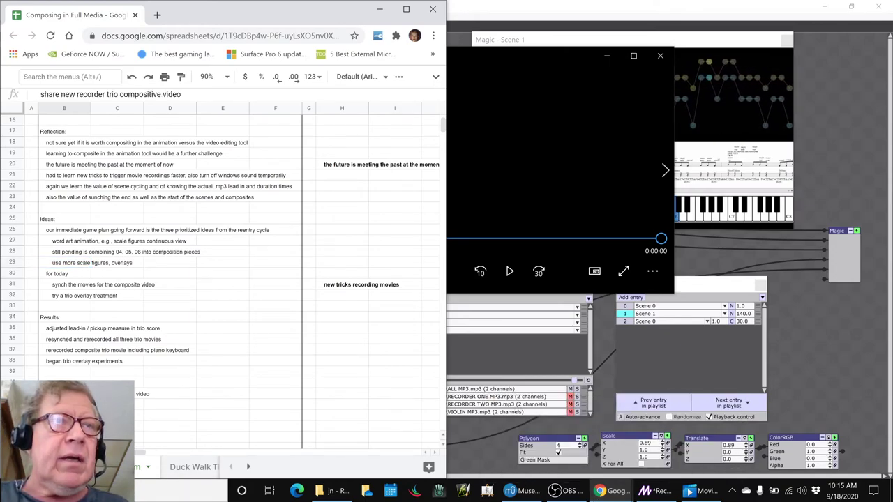
{"action": "scroll", "coordinate": [168, 245], "scroll_direction": "down", "scroll_amount": 2}
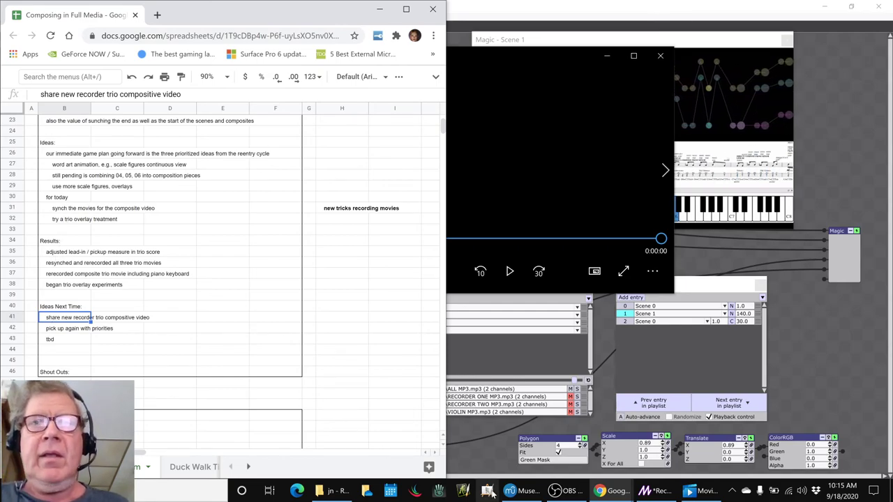
Bring the OBS Studio window, streaming 'Composing in Full Media Part 23', to the front.
{"action": "left_click", "coordinate": [556, 492]}
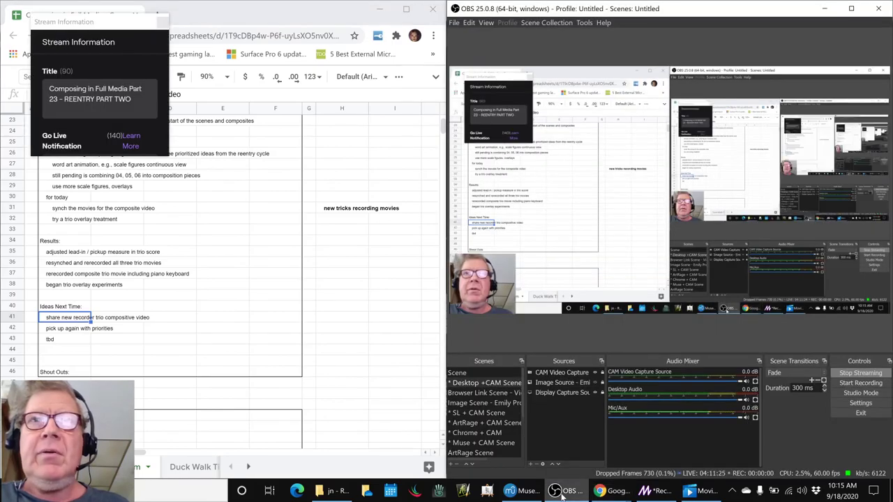